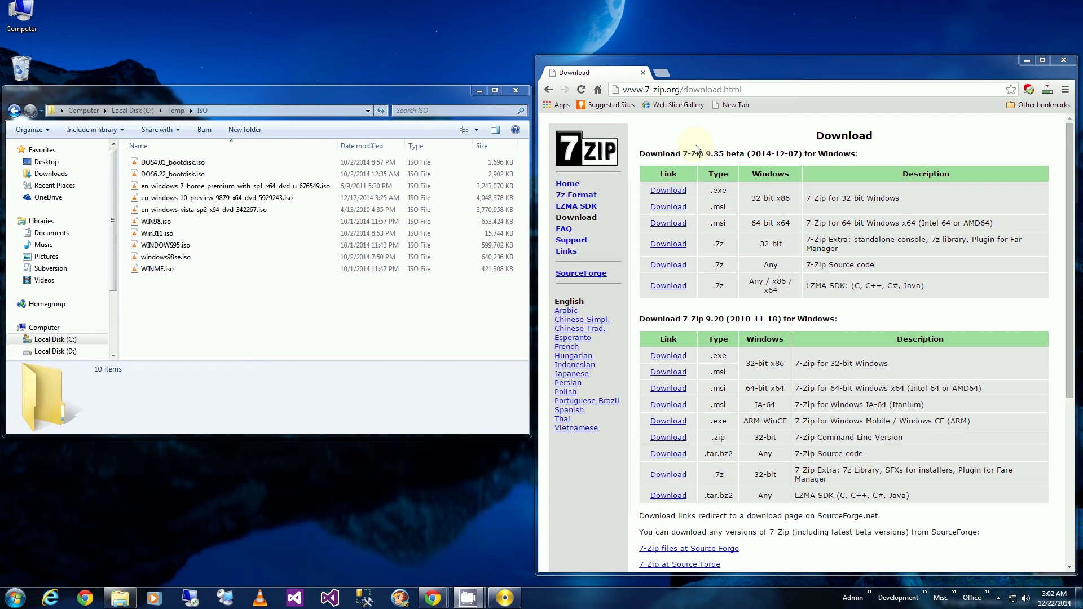
Step: Leave Chrome's 7-Zip page and select the en_windows_7_home_premium ISO in C:\Temp\ISO
click(457, 335)
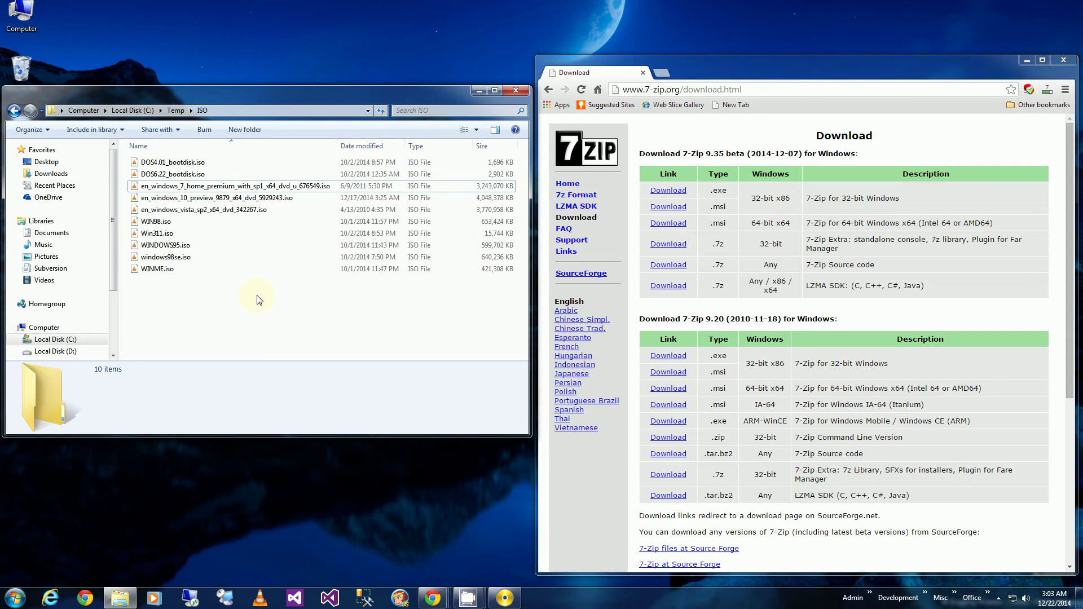
click(711, 73)
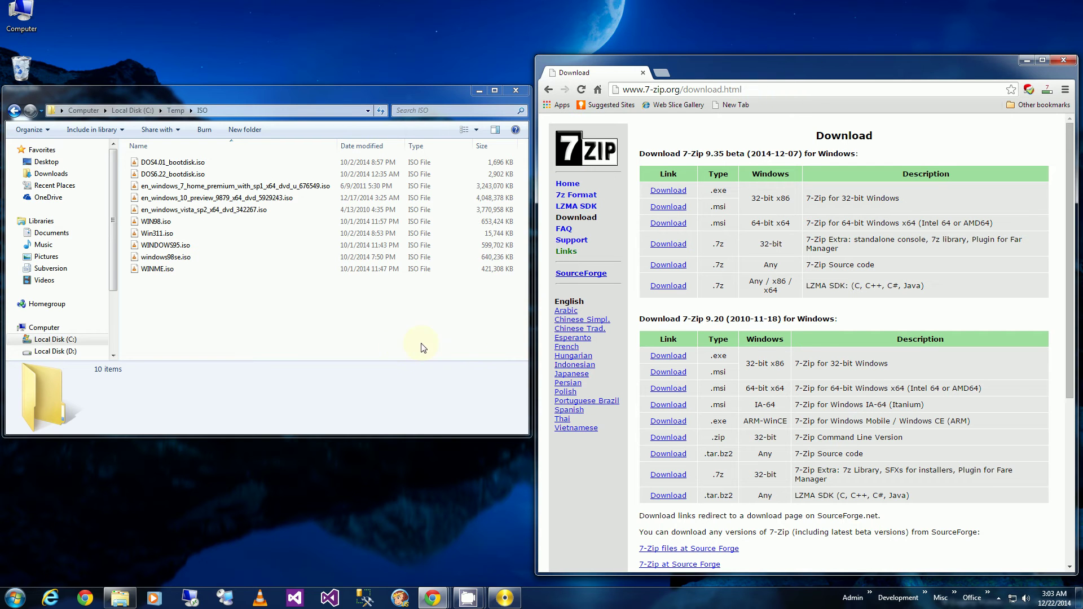
click(402, 346)
click(232, 189)
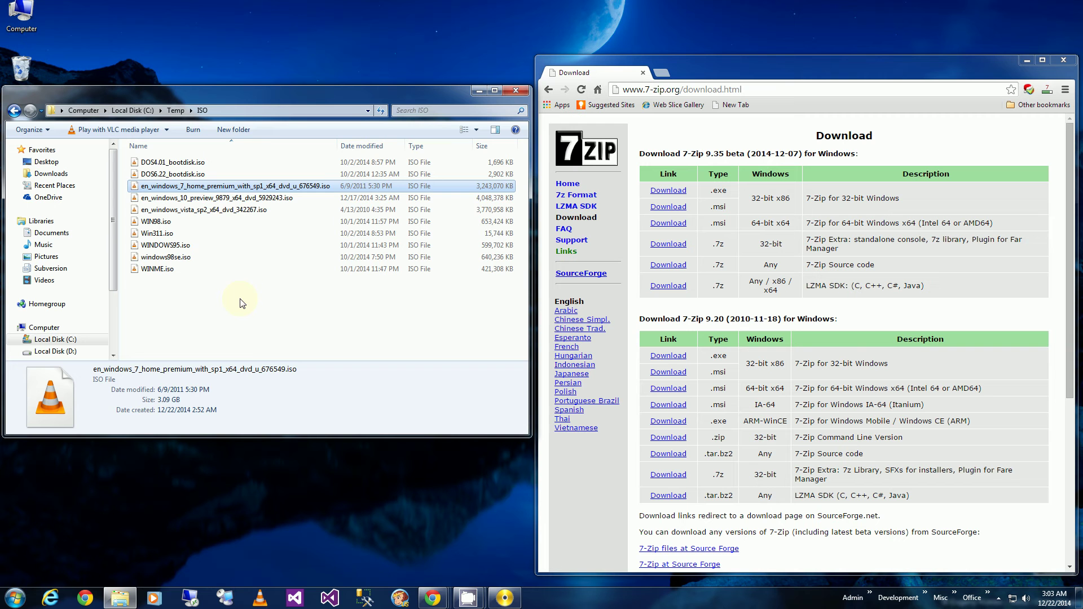
Step: Open the Windows 7 ISO with 7-Zip and drag sources\ei.cfg out into C:\Temp\ISO
right_click(228, 191)
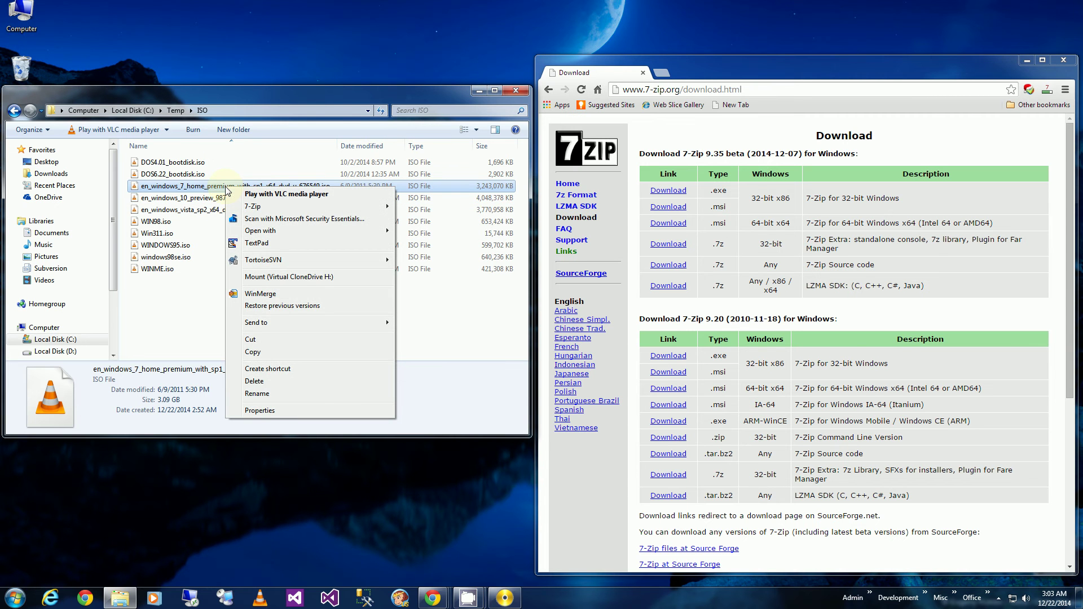
mouse_move(243, 208)
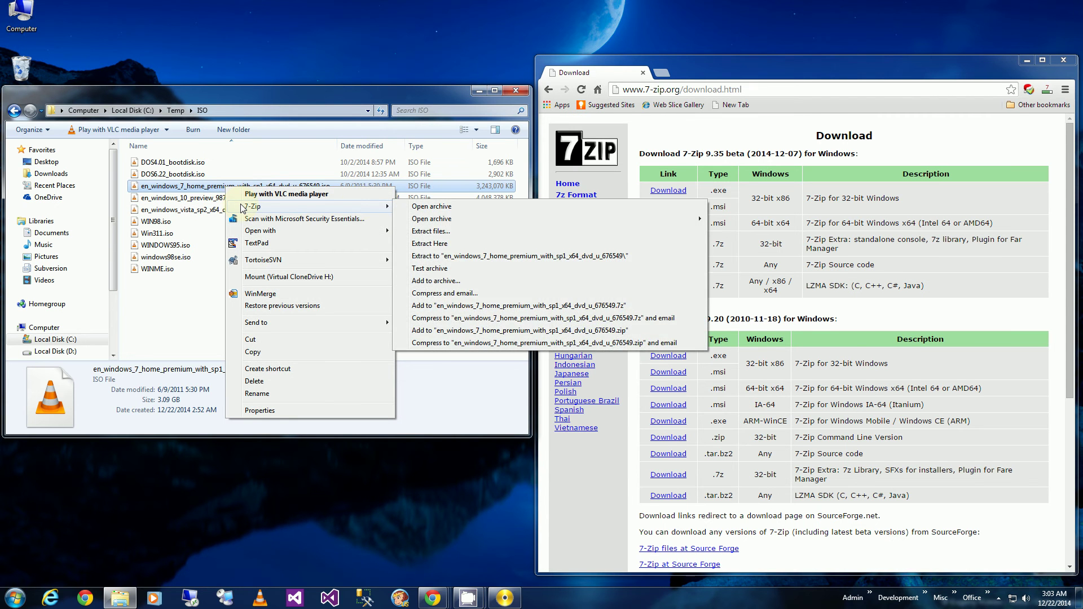
click(433, 207)
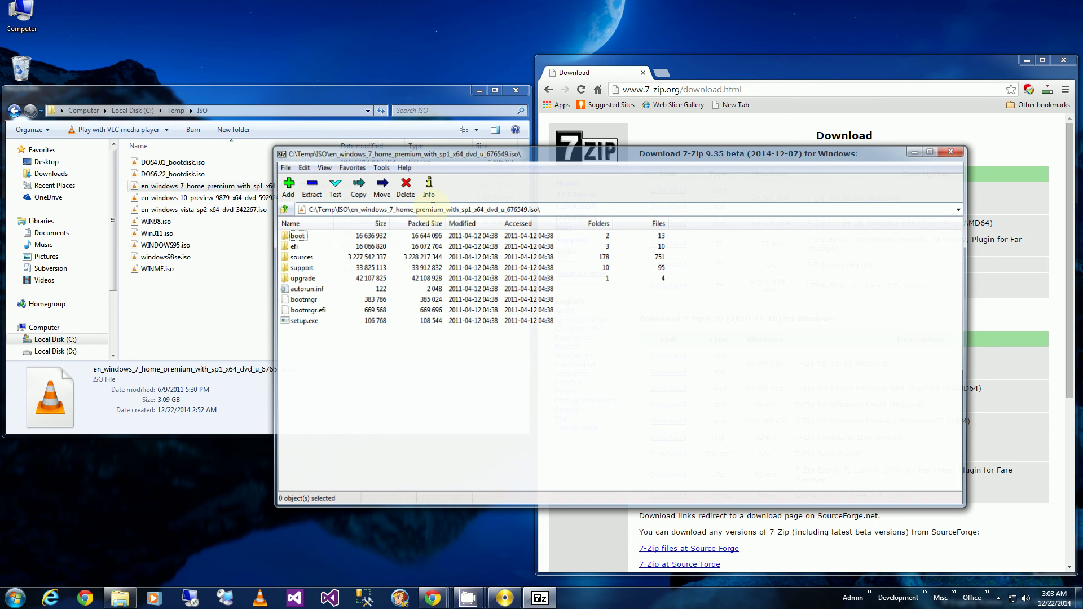
double_click(302, 256)
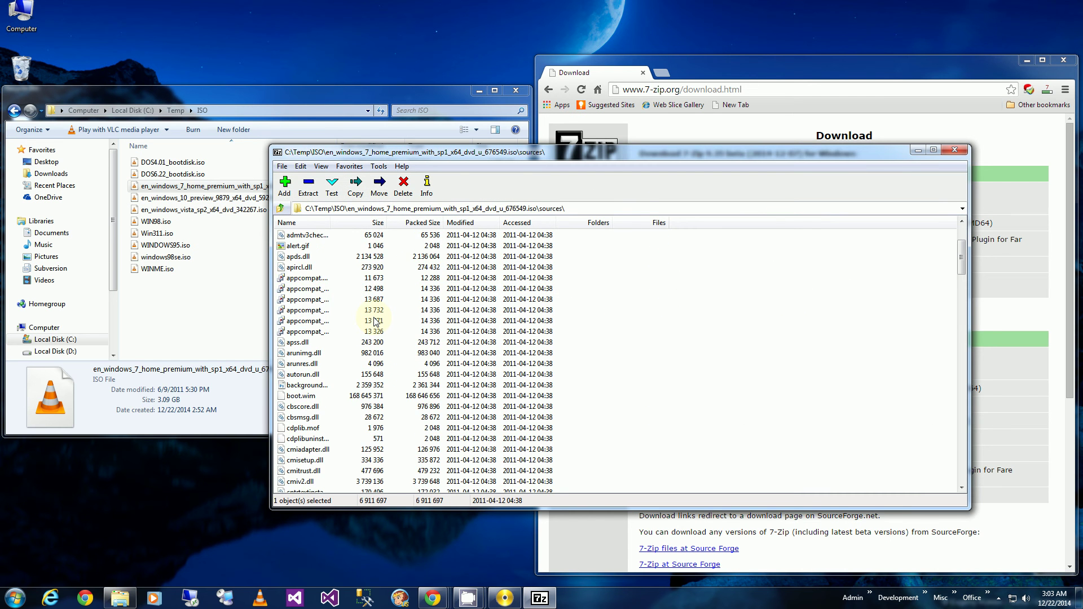
scroll(375, 321, down, 9)
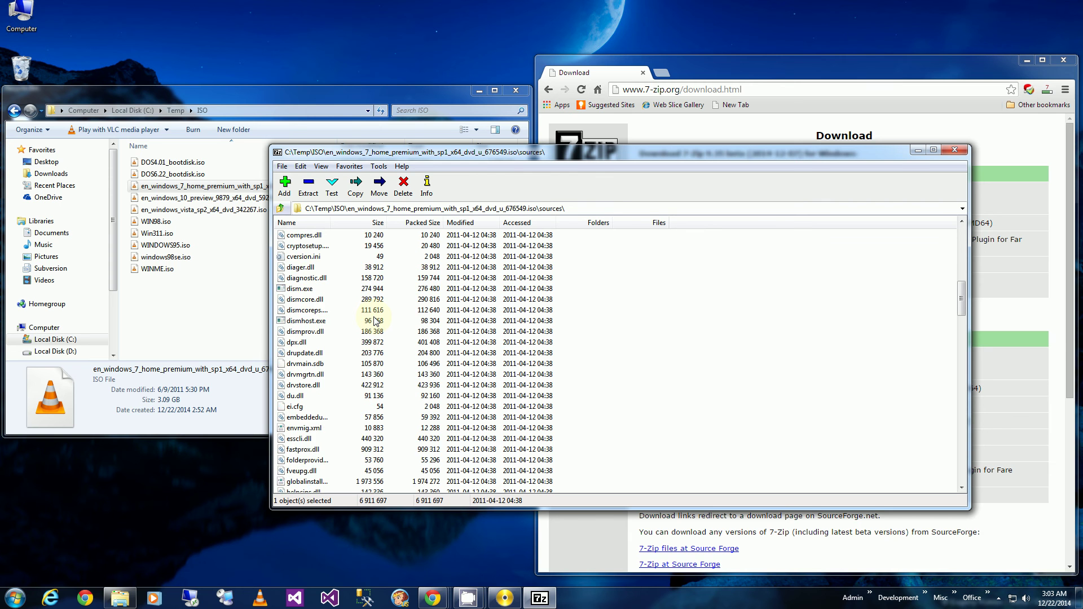
scroll(375, 320, down, 3)
click(295, 309)
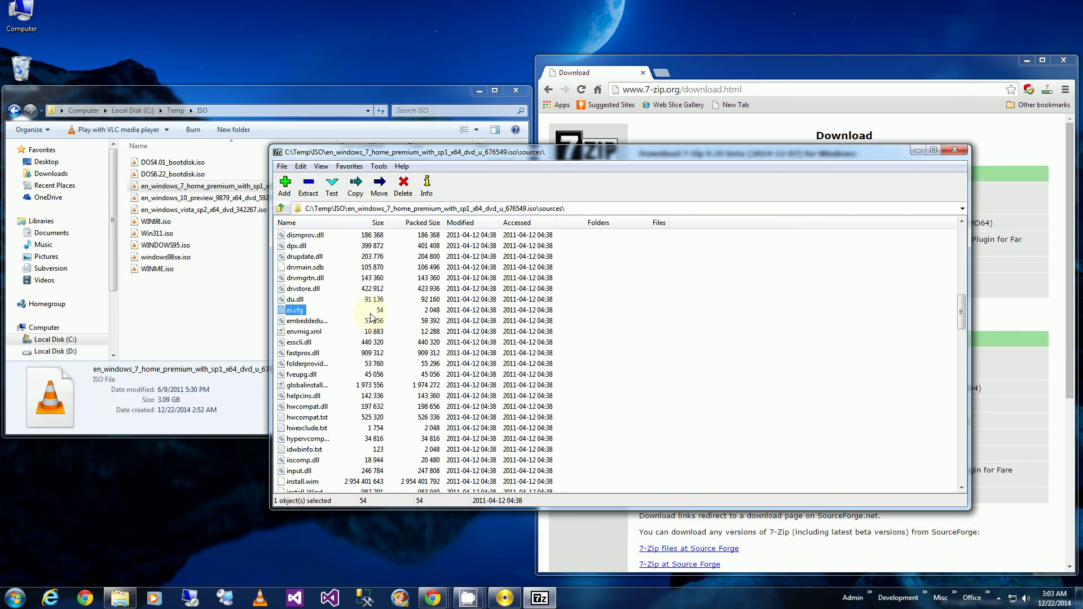
drag(295, 310, 231, 323)
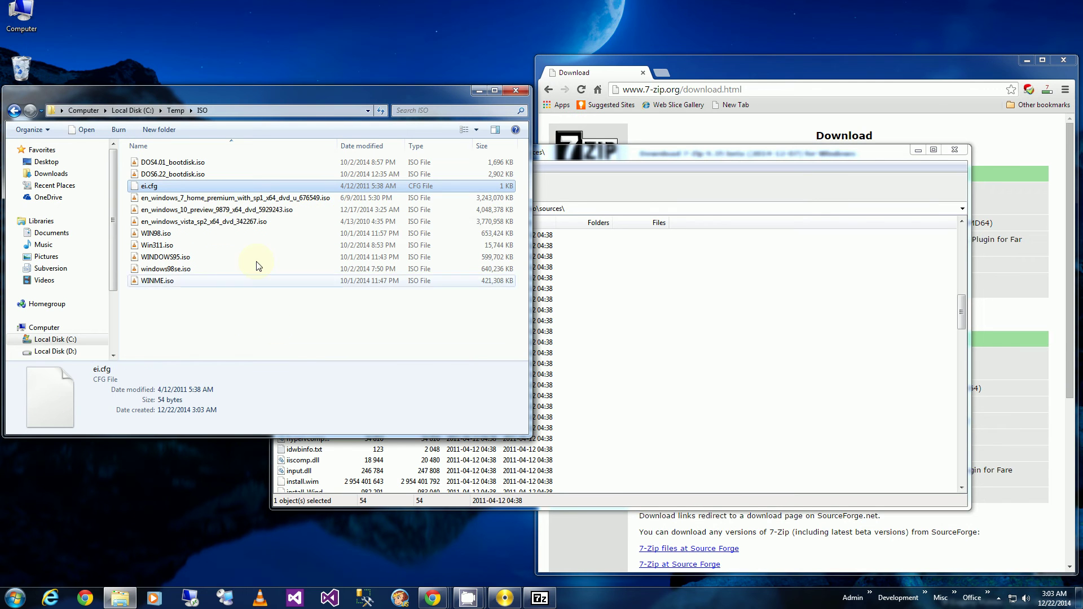
Step: Edit ei.cfg in TextPad so [Channel] reads OEM instead of Retail, then save and close
click(177, 197)
right_click(164, 187)
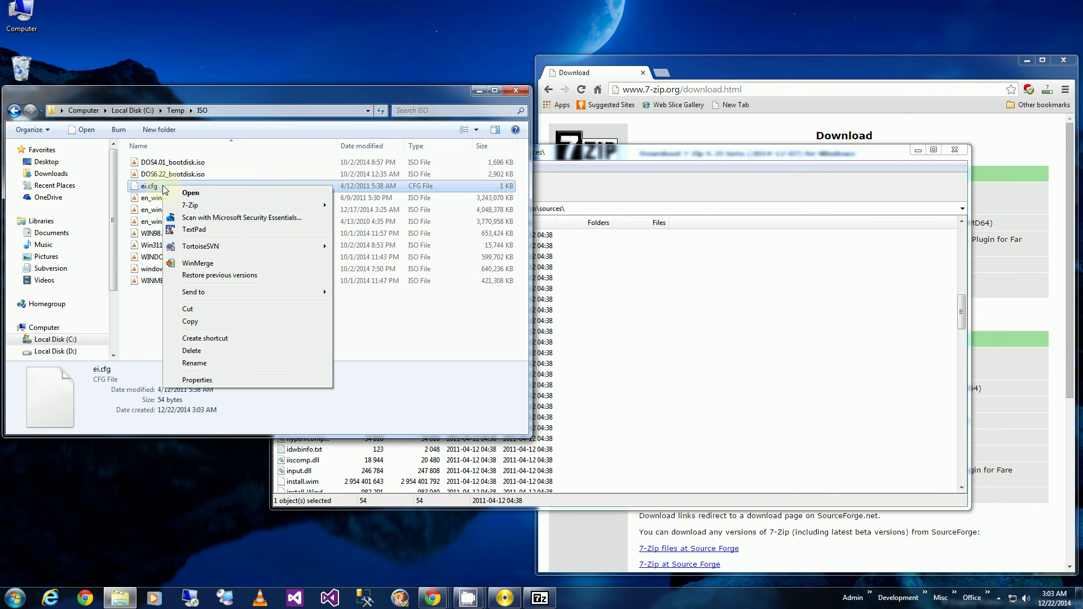
click(218, 230)
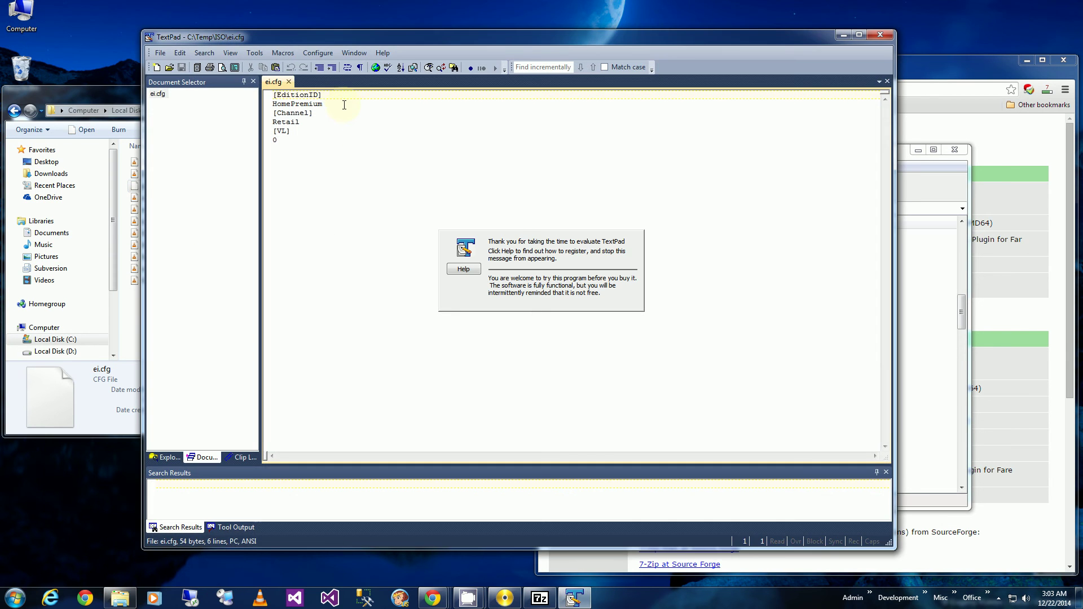
double_click(299, 123)
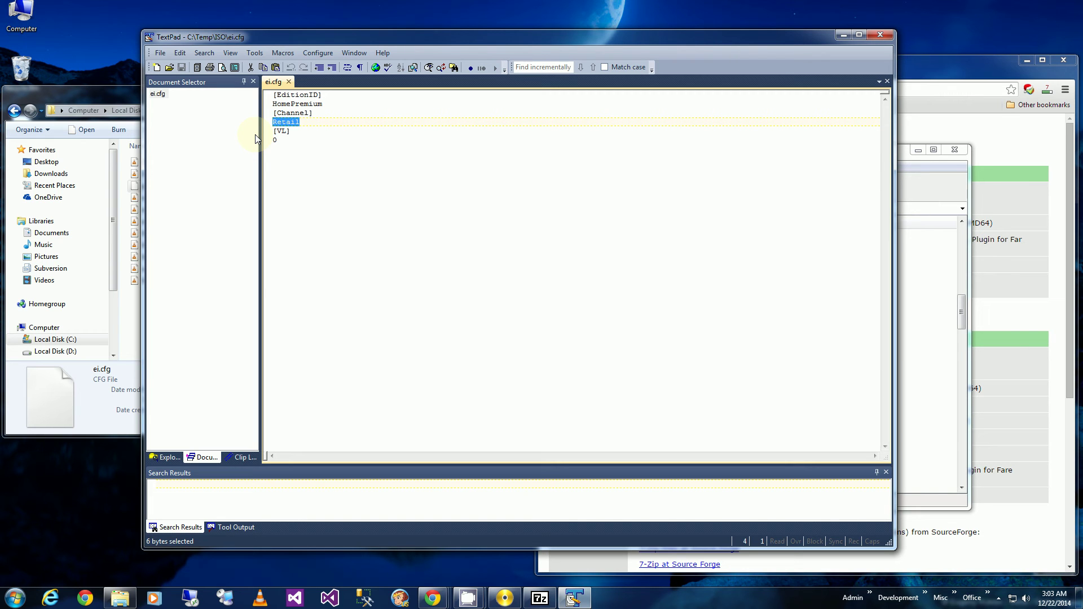
text(OEM)
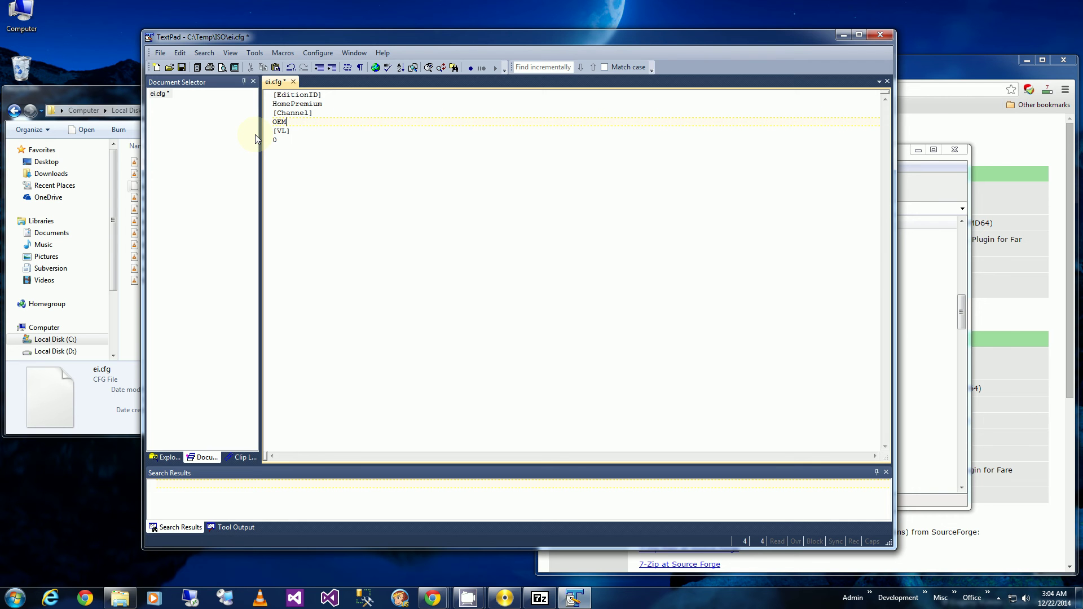
key(ctrl+s)
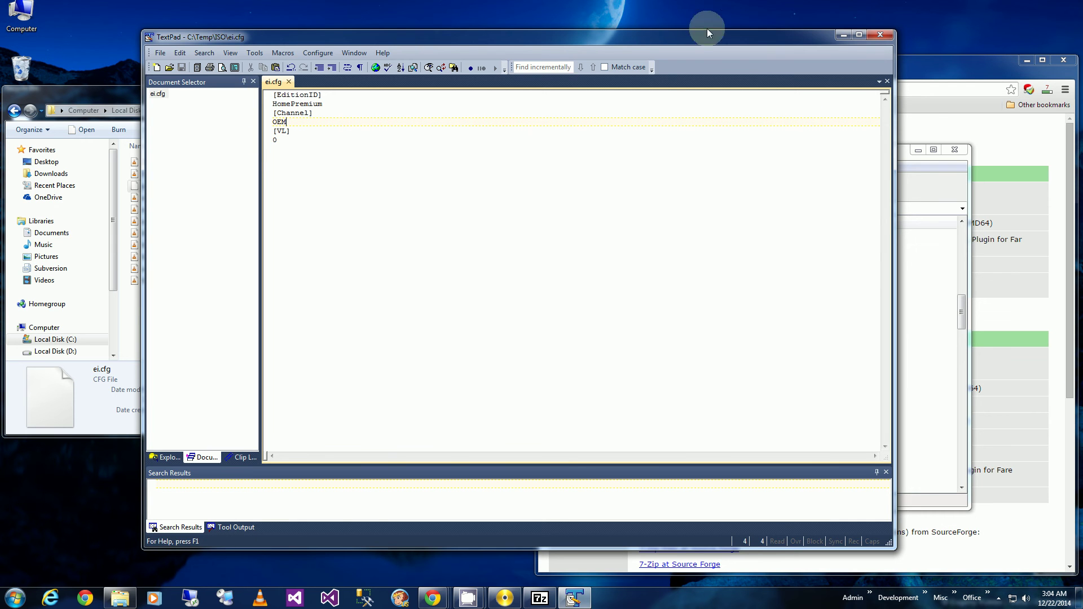
click(881, 36)
Step: Bring the PowerISO window holding the Windows 7 ISO to the front and reposition it
click(240, 322)
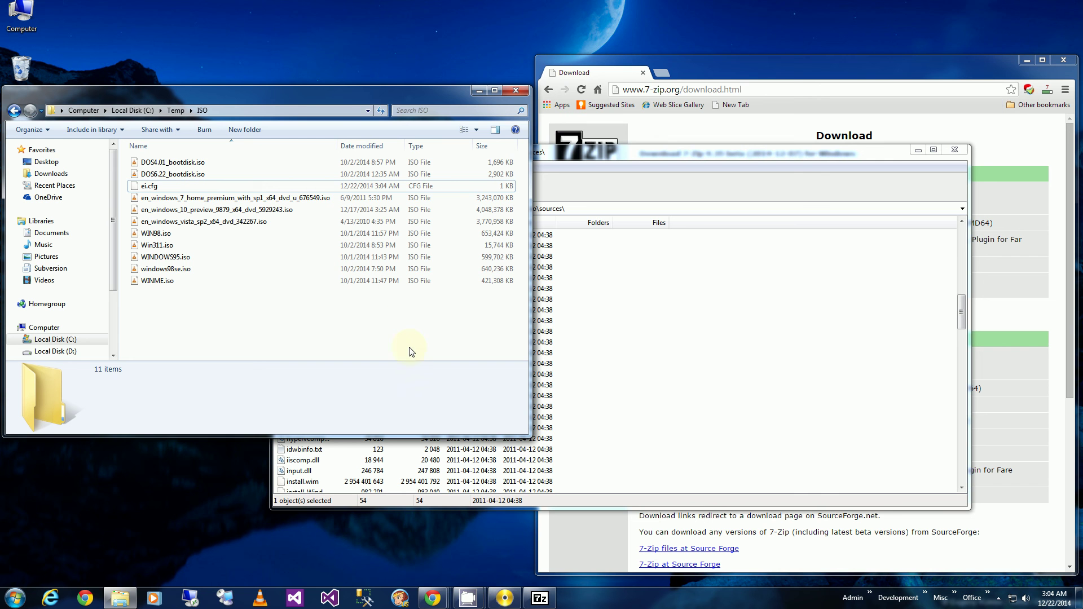
click(507, 600)
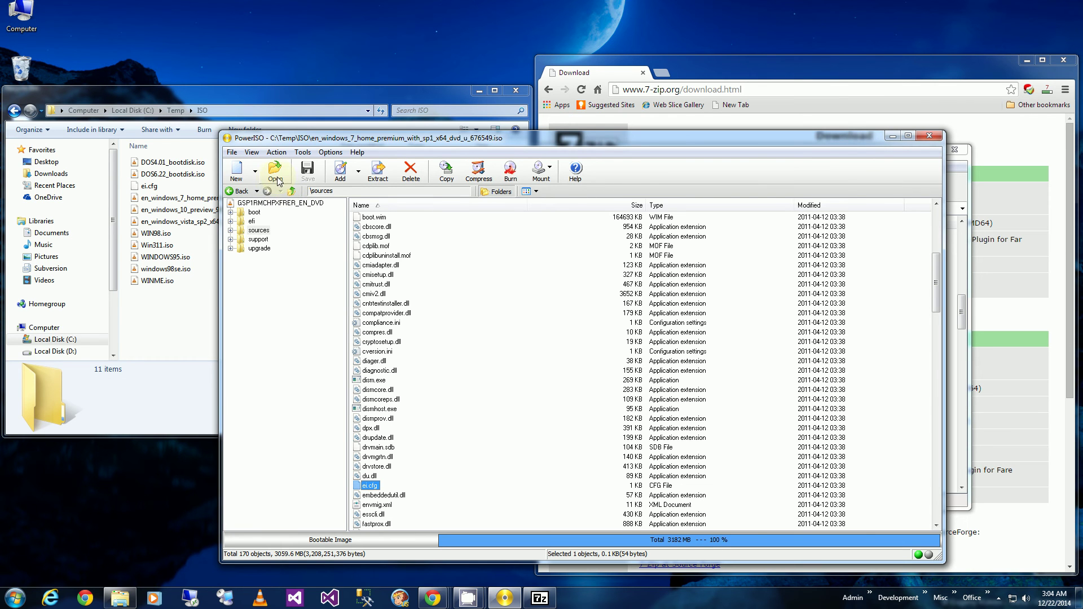
click(203, 198)
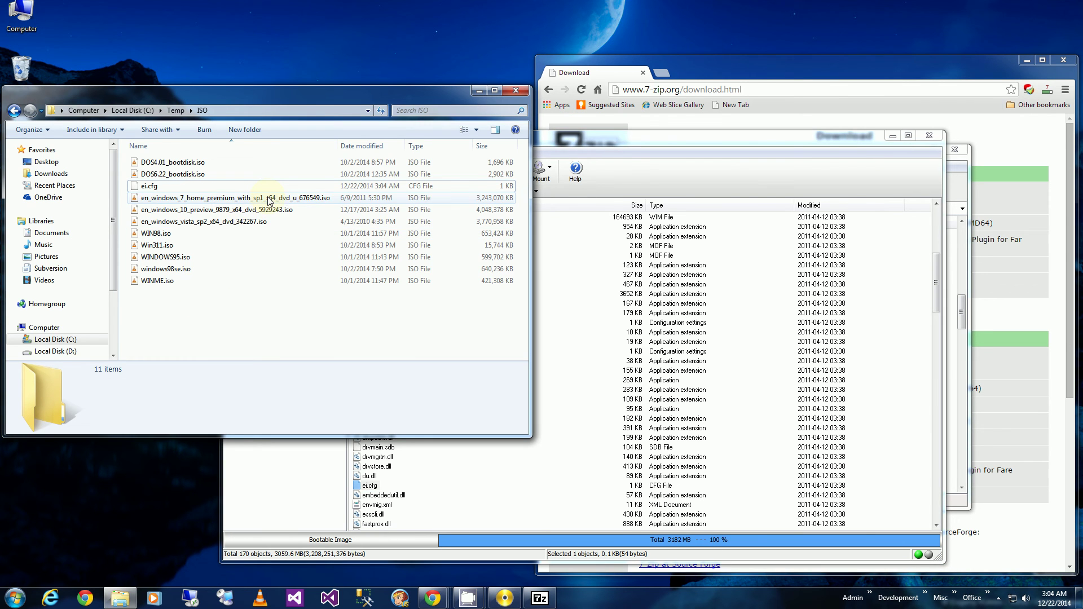
drag(618, 140, 661, 135)
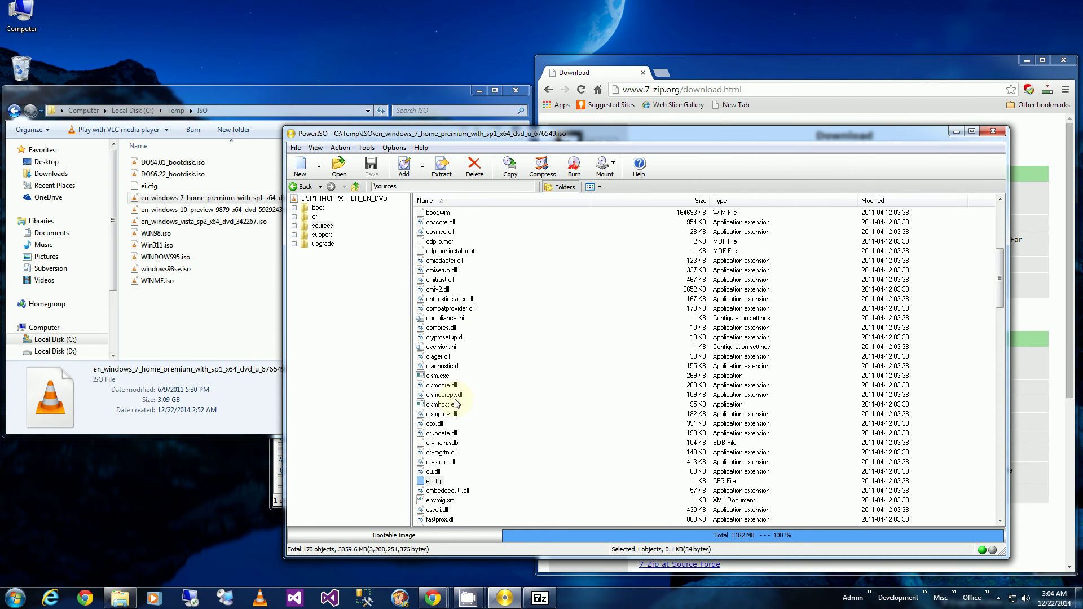
Step: Select the original ei.cfg in the image's sources folder and delete it
click(327, 199)
double_click(439, 233)
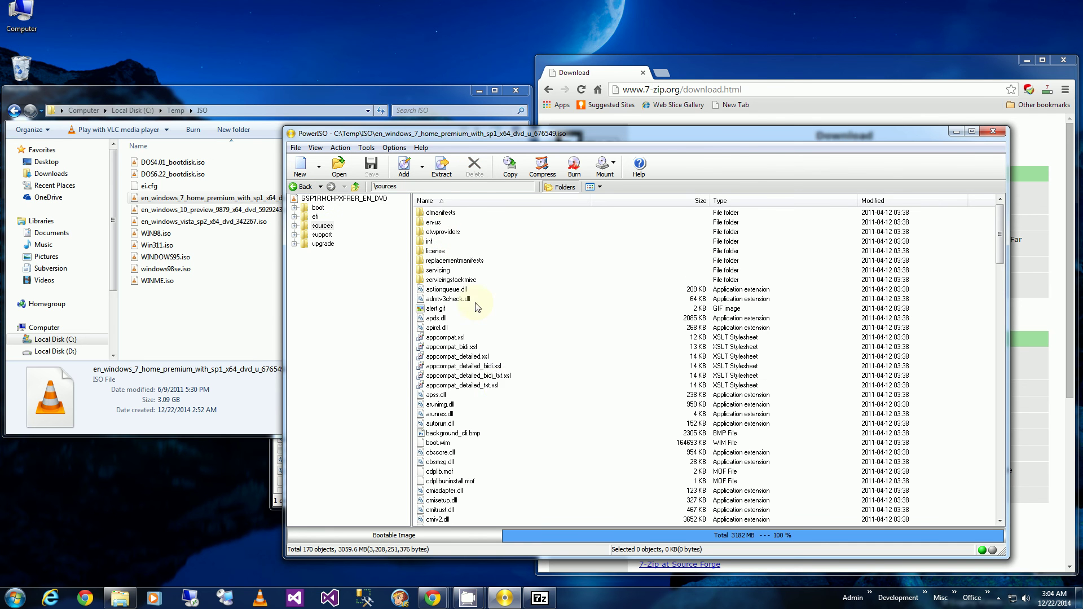
scroll(494, 389, down, 3)
scroll(494, 389, down, 11)
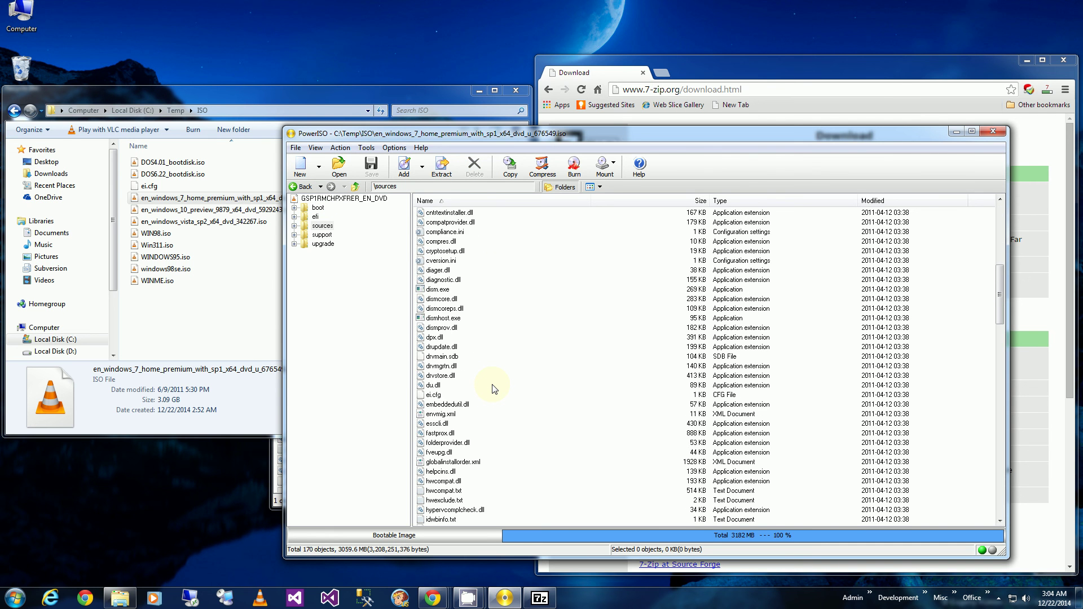
click(433, 309)
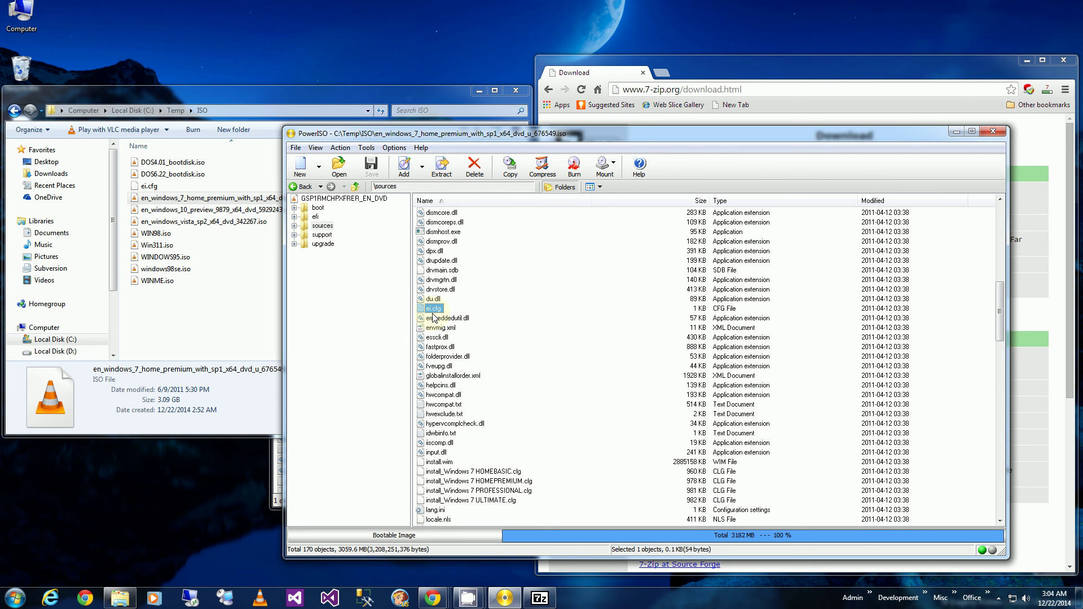
key(Delete)
Step: Confirm the deletion and add the edited ei.cfg from C:\Temp\ISO to the image's sources folder
click(648, 371)
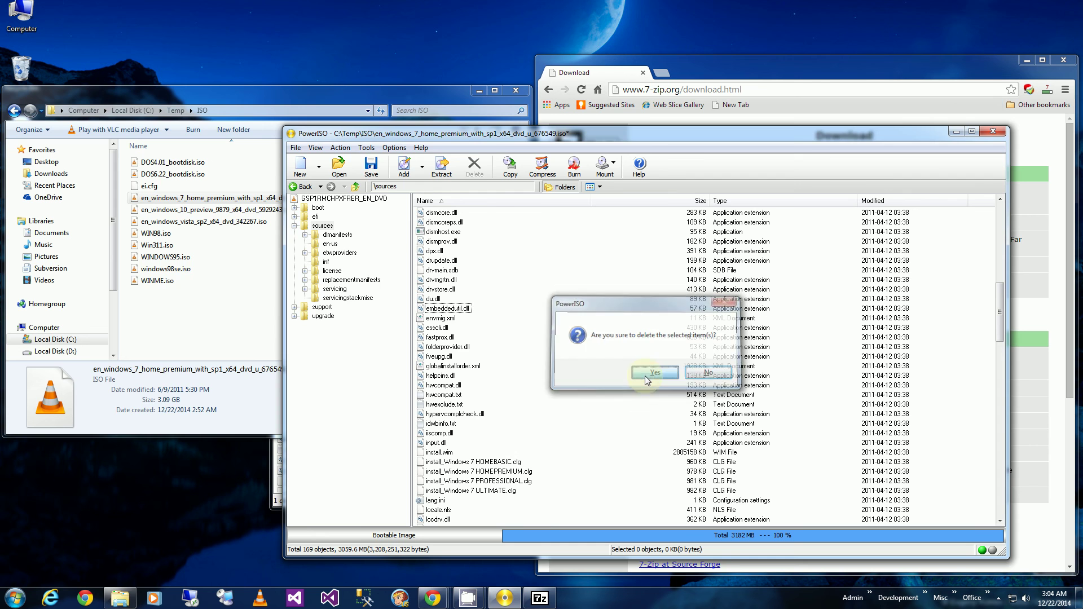
click(148, 303)
click(151, 186)
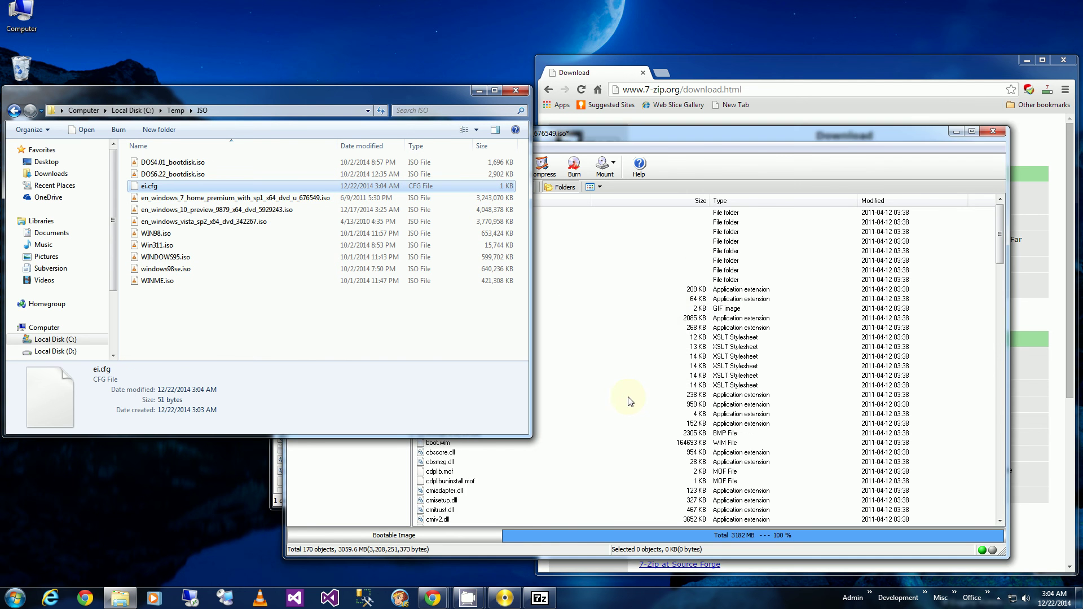
scroll(482, 428, down, 9)
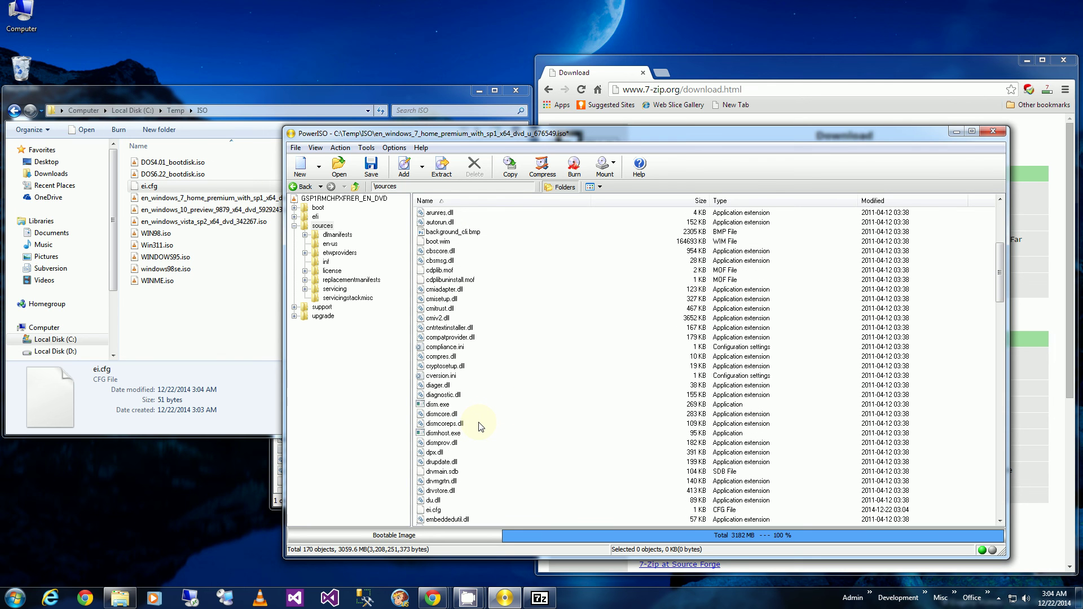
click(444, 452)
scroll(445, 452, down, 3)
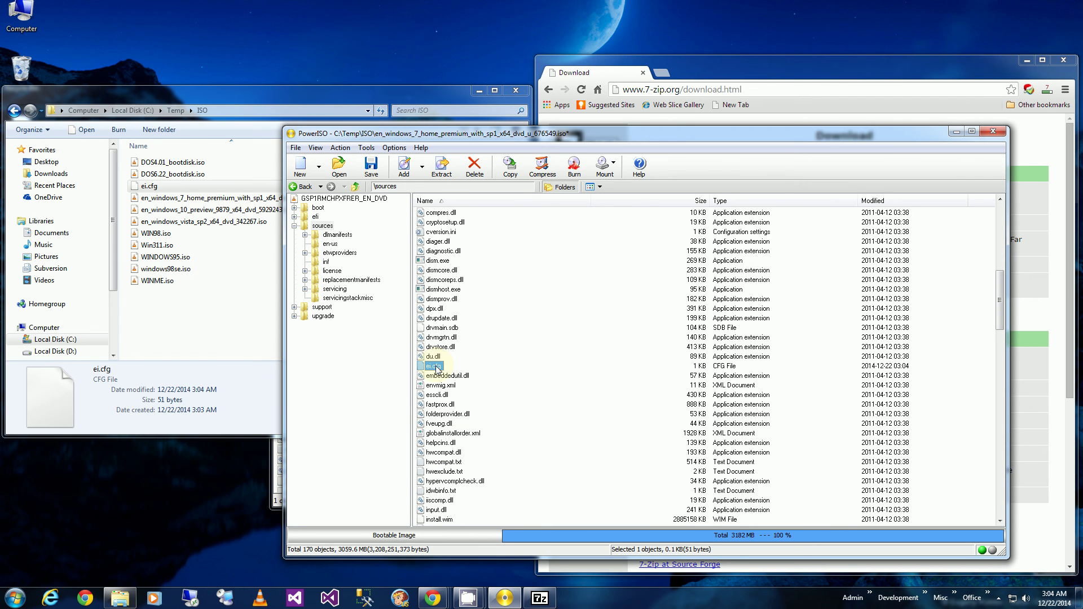
click(356, 386)
click(225, 346)
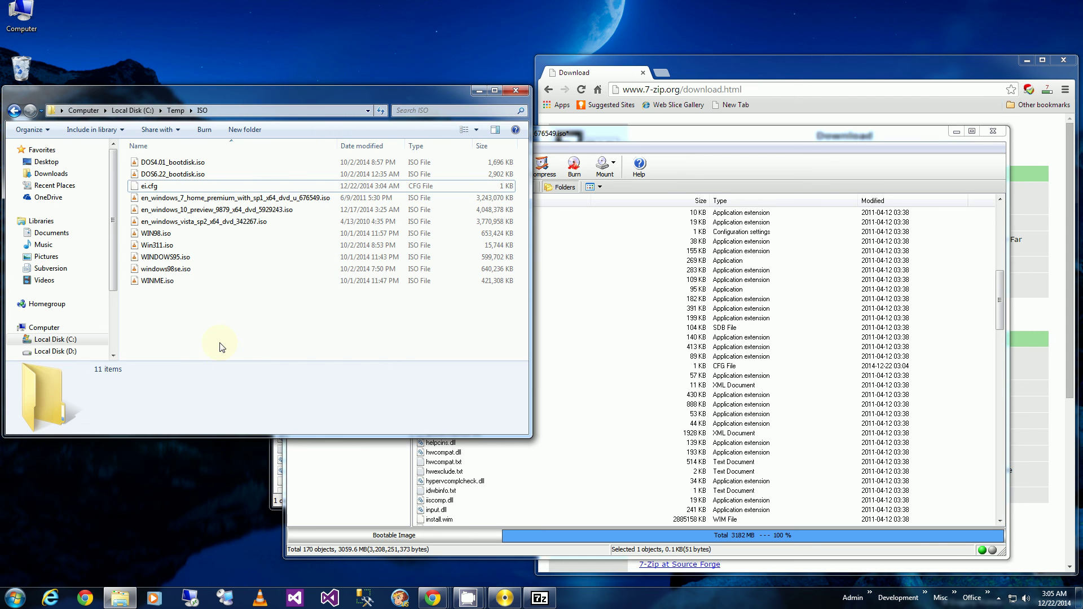
click(293, 197)
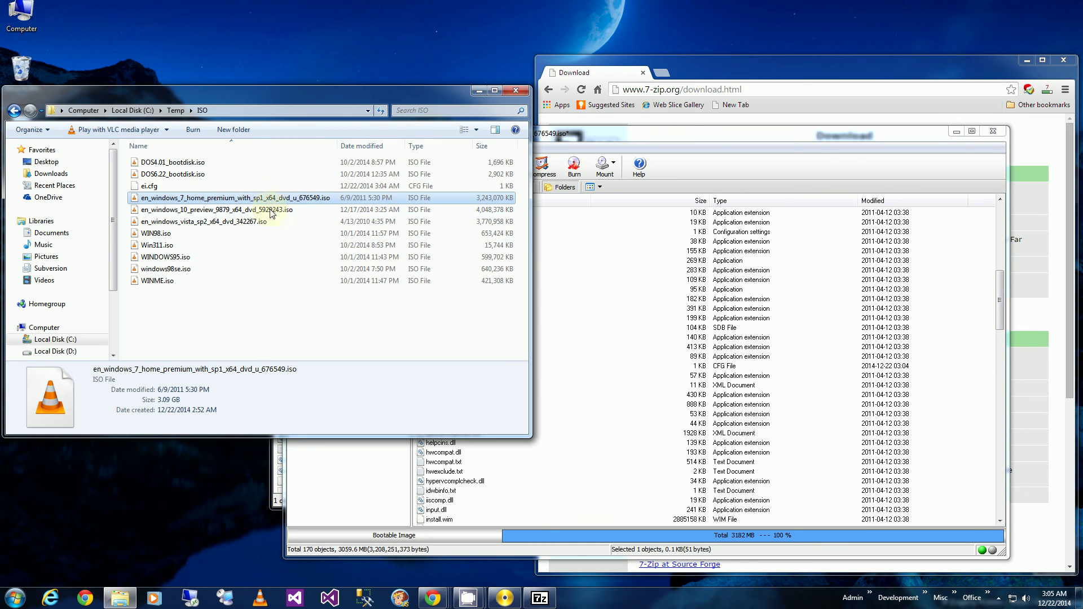
click(637, 389)
click(433, 366)
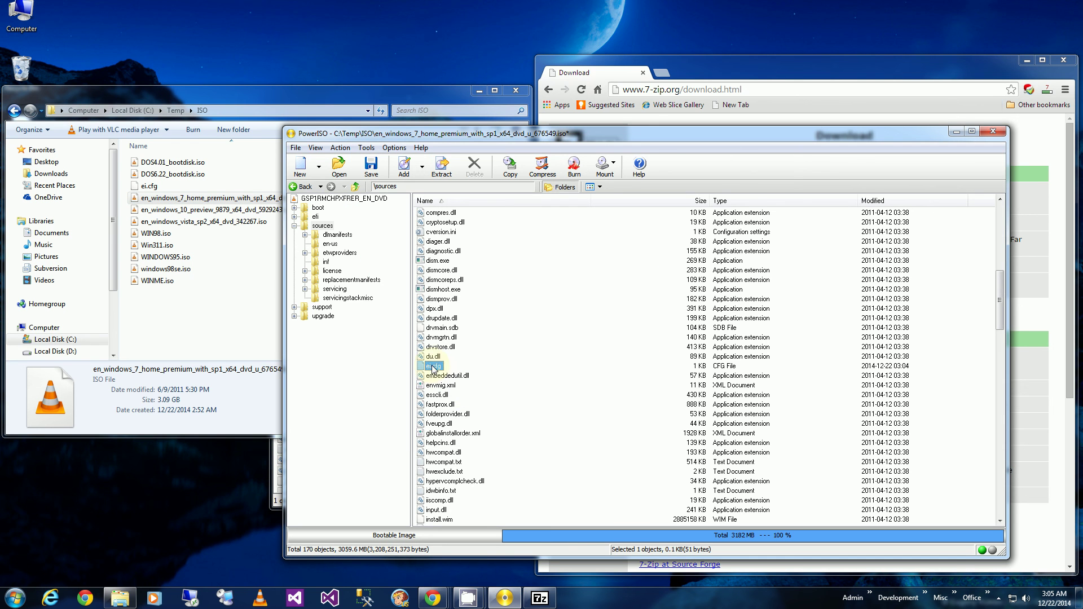